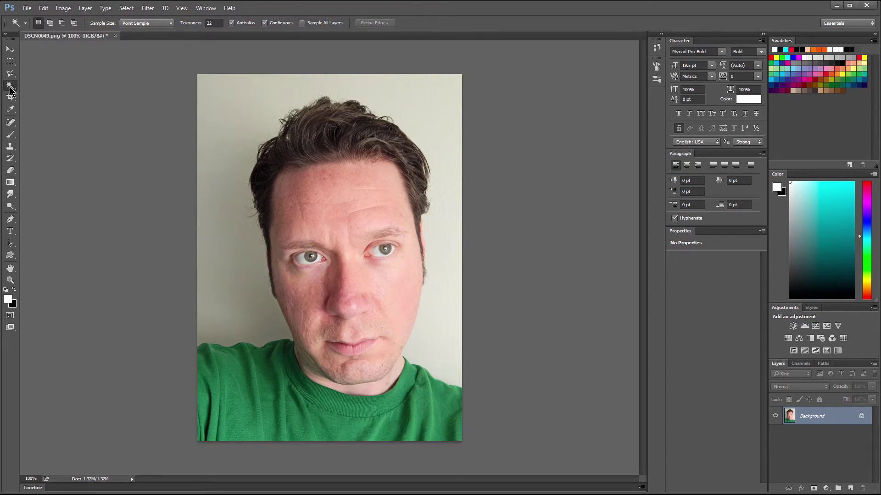
Select the pale wall left of the head and along the top right with the Quick Selection Tool.
{"action": "left_click", "coordinate": [10, 90]}
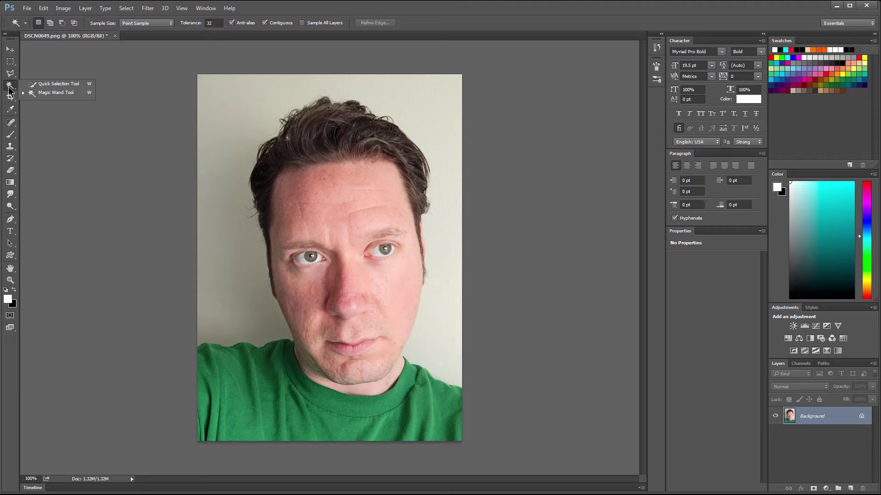
{"action": "left_click", "coordinate": [58, 84]}
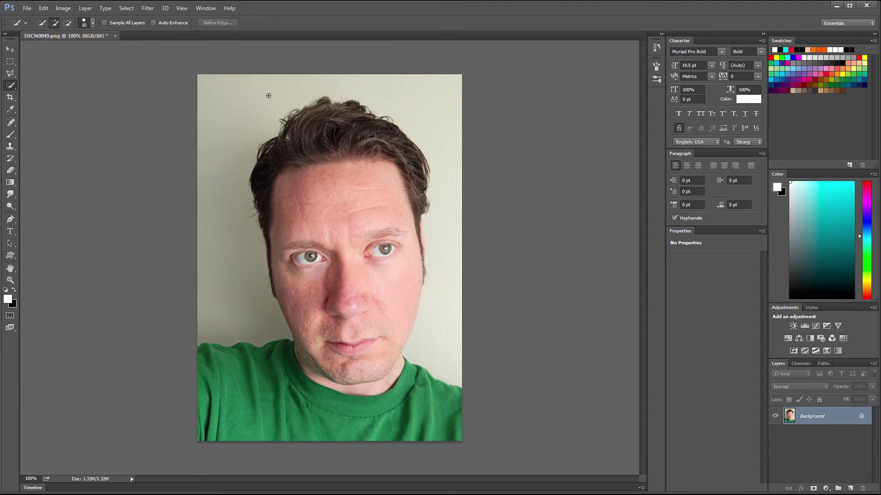
{"action": "mouse_move", "coordinate": [267, 100]}
{"action": "left_mouse_down"}
{"action": "mouse_move", "coordinate": [226, 156]}
{"action": "mouse_move", "coordinate": [243, 303]}
{"action": "left_mouse_up"}
{"action": "mouse_move", "coordinate": [347, 78]}
{"action": "left_mouse_down"}
{"action": "mouse_move", "coordinate": [437, 109]}
{"action": "mouse_move", "coordinate": [461, 161]}
{"action": "mouse_move", "coordinate": [444, 342]}
{"action": "left_mouse_up"}
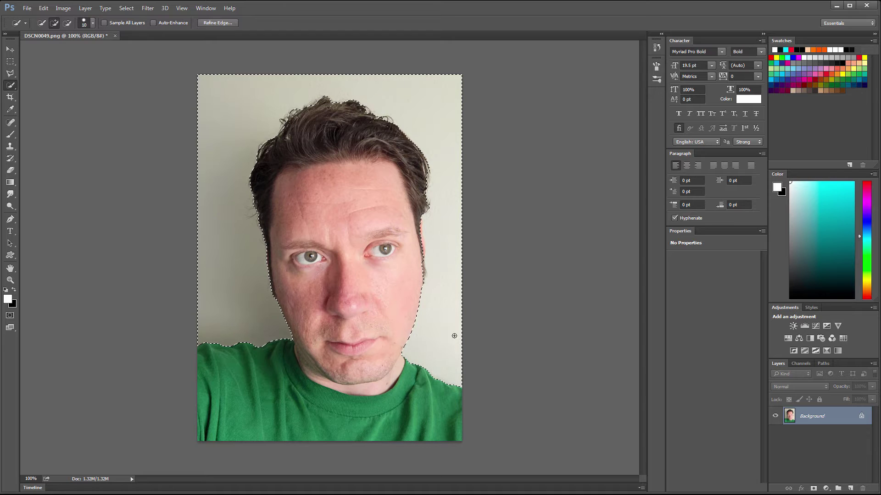
{"action": "key", "text": "alt"}
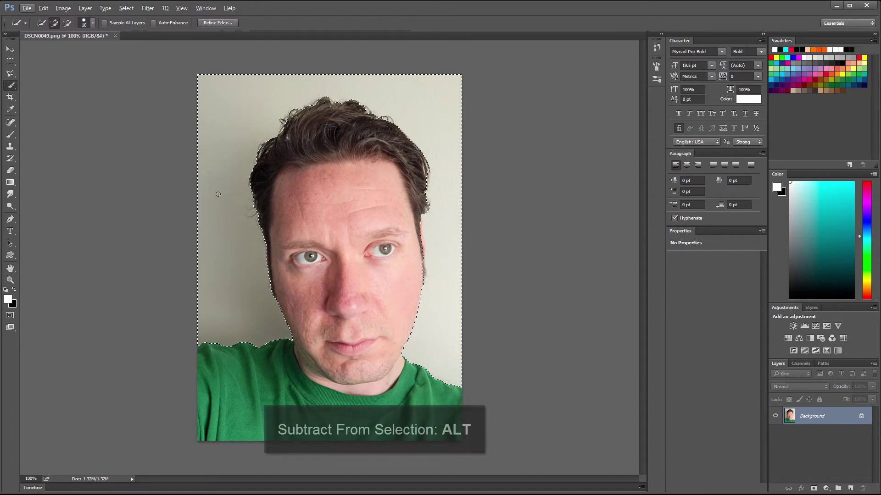
Add the wall on both sides of the head with the Magic Wand, then deselect everything with Ctrl+D.
{"action": "left_click", "coordinate": [11, 86]}
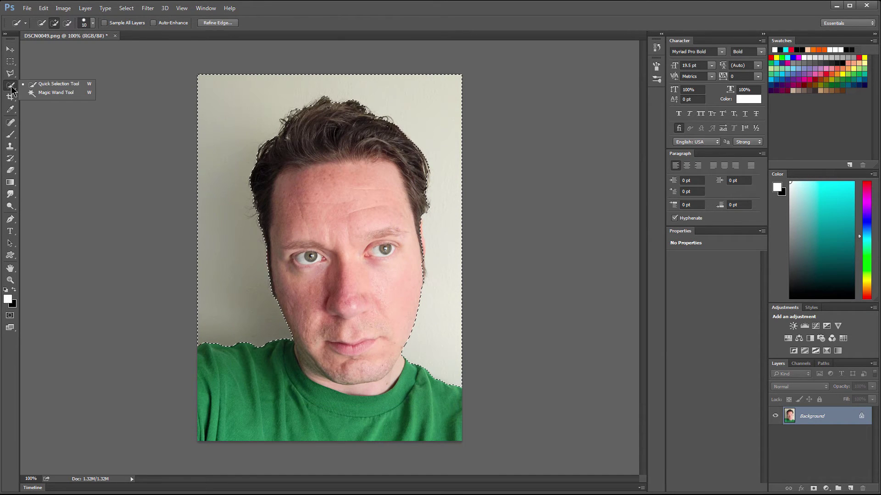
{"action": "left_click", "coordinate": [46, 97]}
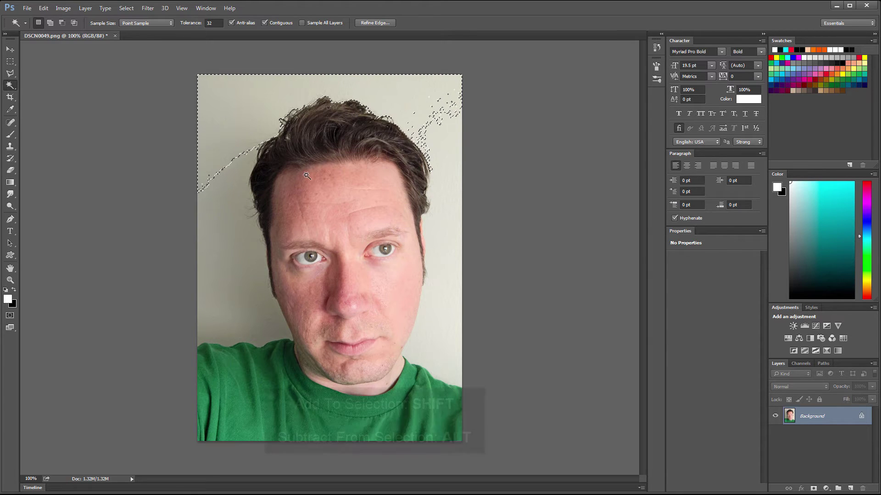
{"action": "key", "text": "shift"}
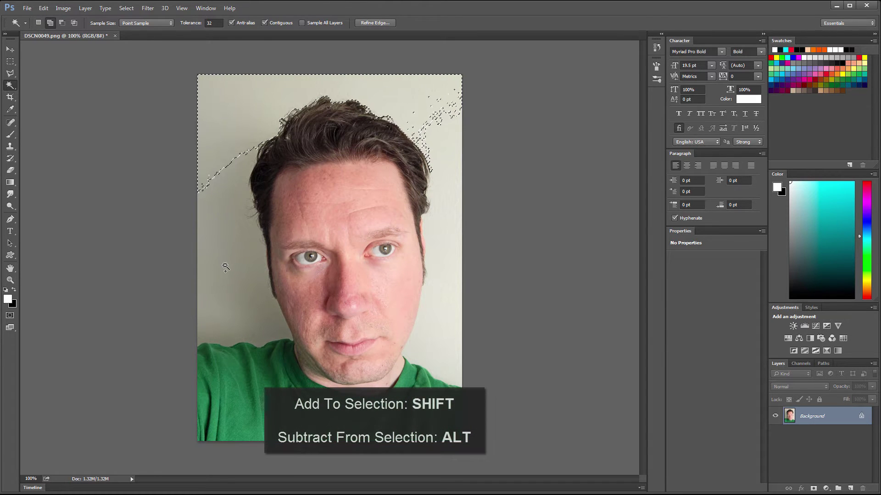
{"action": "left_click", "coordinate": [225, 267], "text": "shift"}
{"action": "key", "text": "ctrl+d"}
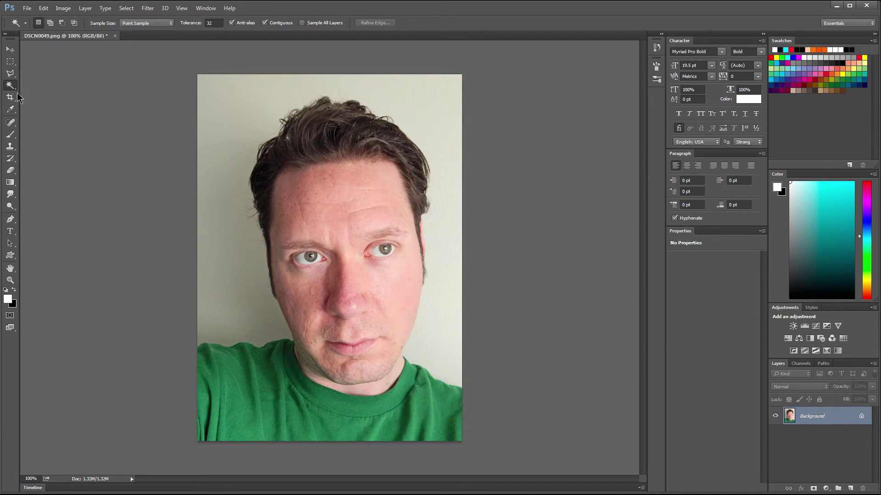
Reselect the whole wall background around head and shoulders with the Quick Selection Tool.
{"action": "left_click_drag", "start_coordinate": [13, 91], "coordinate": [41, 84]}
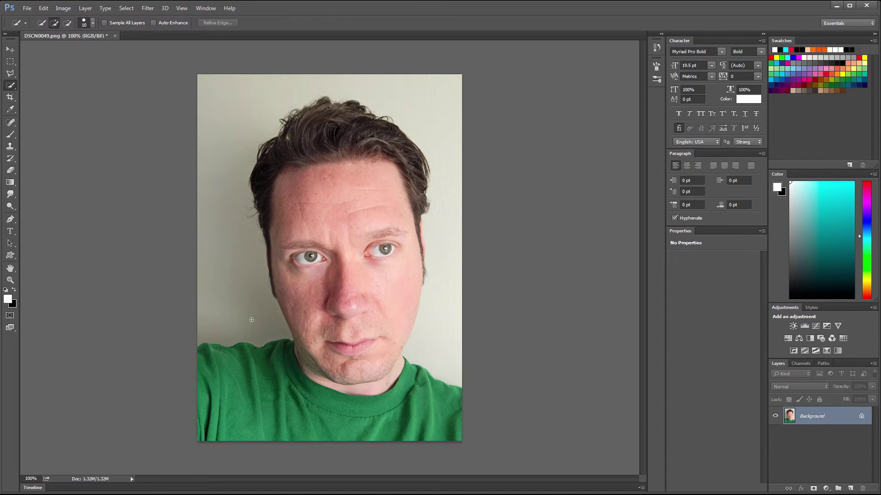
{"action": "left_click_drag", "start_coordinate": [251, 320], "coordinate": [452, 329]}
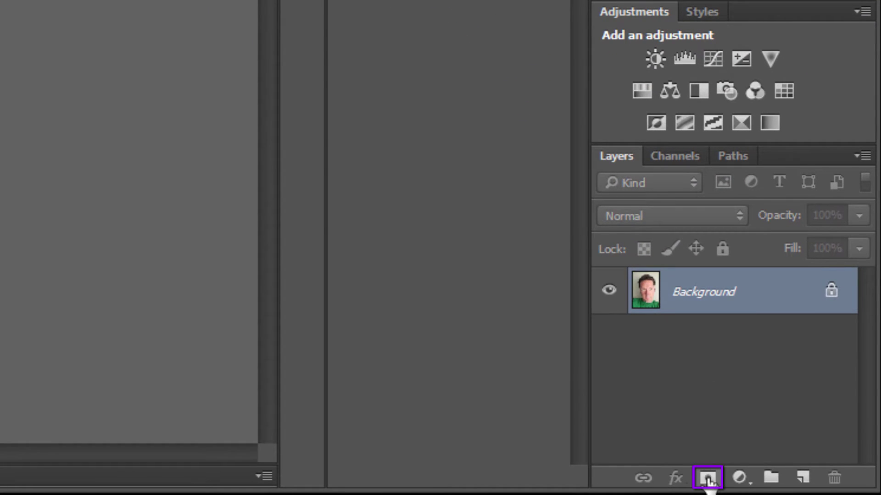
Add a layer mask to Layer 0 from the wall selection and invert it so the portrait shows.
{"action": "left_click", "coordinate": [707, 479]}
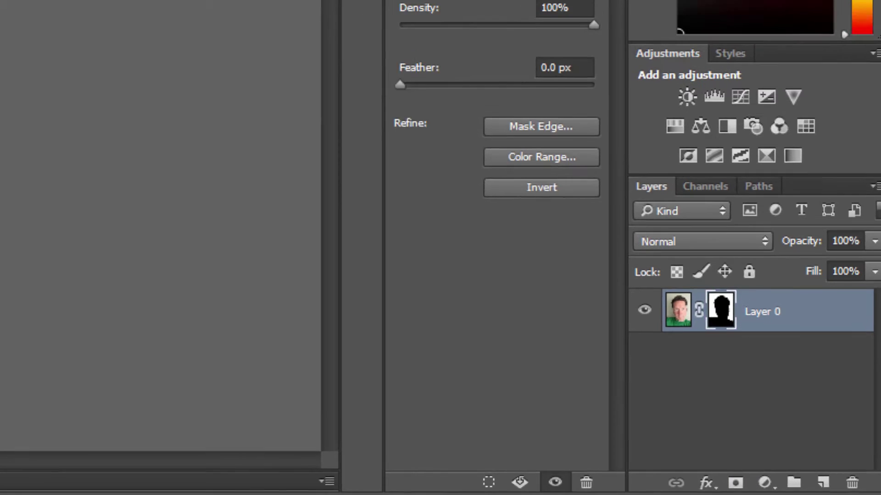
{"action": "left_click", "coordinate": [543, 189]}
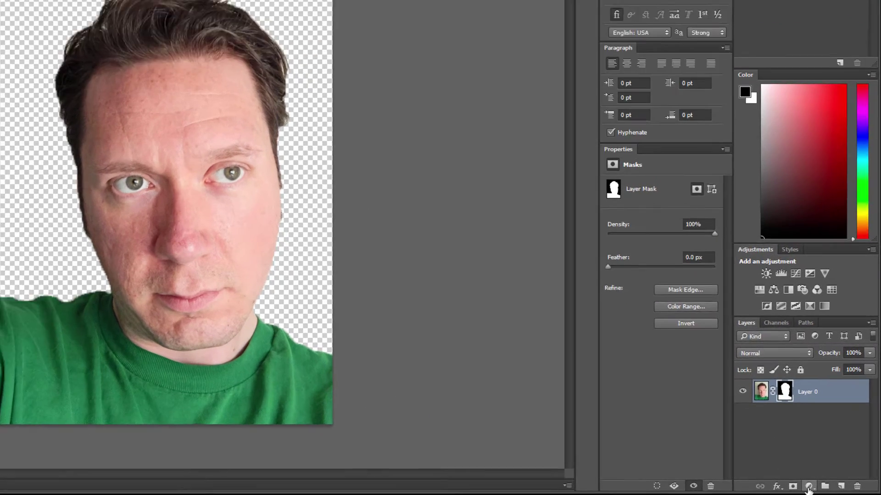
Add a grey 949494 Solid Color fill layer and move Color Fill 1 below Layer 0.
{"action": "left_click", "coordinate": [826, 489]}
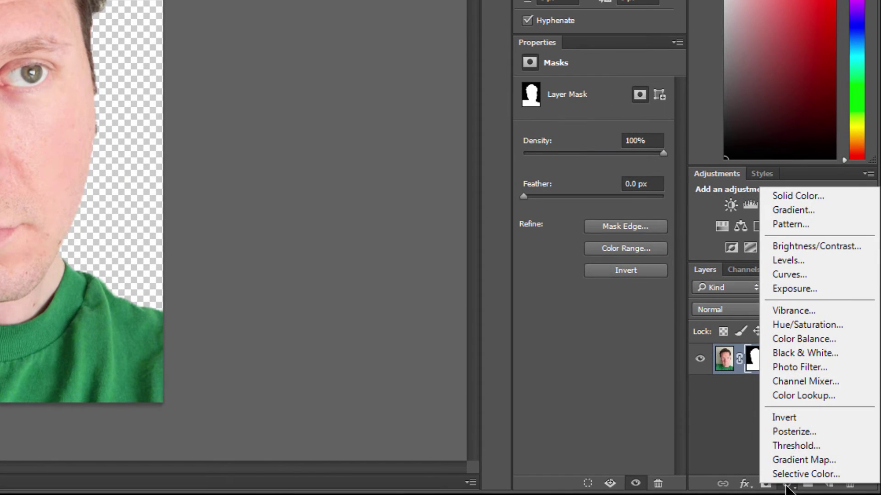
{"action": "left_click", "coordinate": [800, 196]}
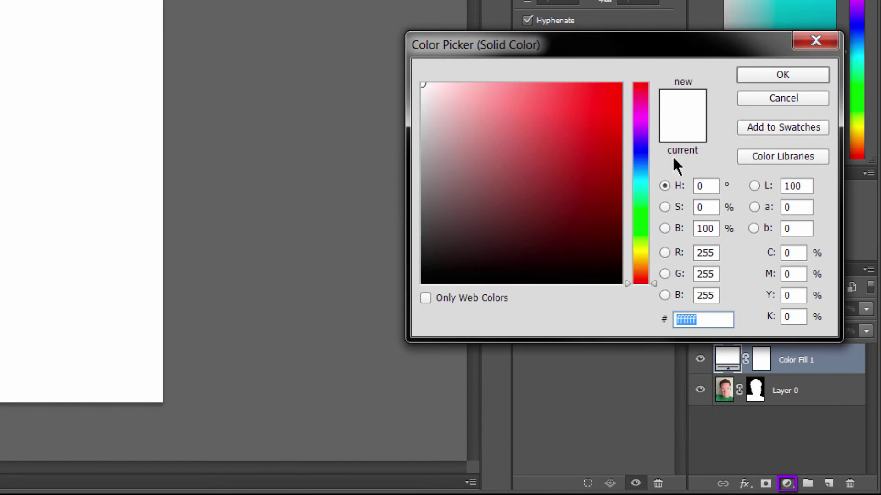
{"action": "left_click", "coordinate": [462, 165]}
{"action": "left_click_drag", "start_coordinate": [461, 165], "coordinate": [415, 168]}
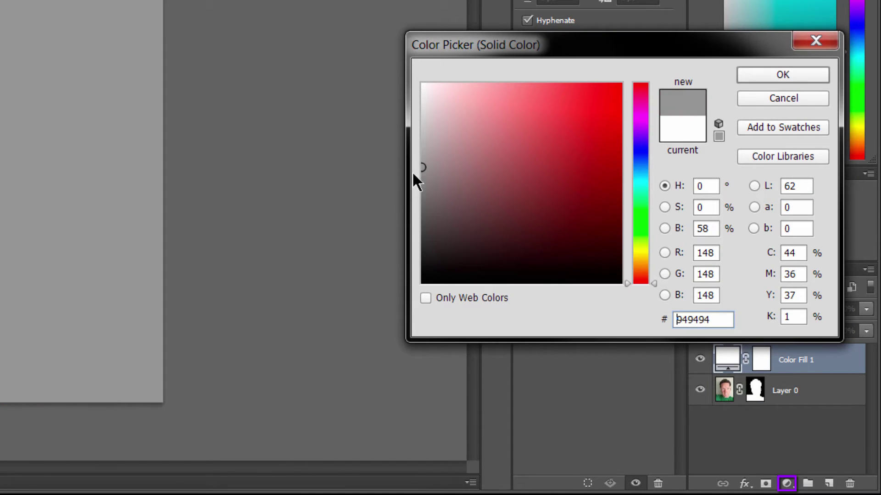
{"action": "left_click", "coordinate": [783, 75]}
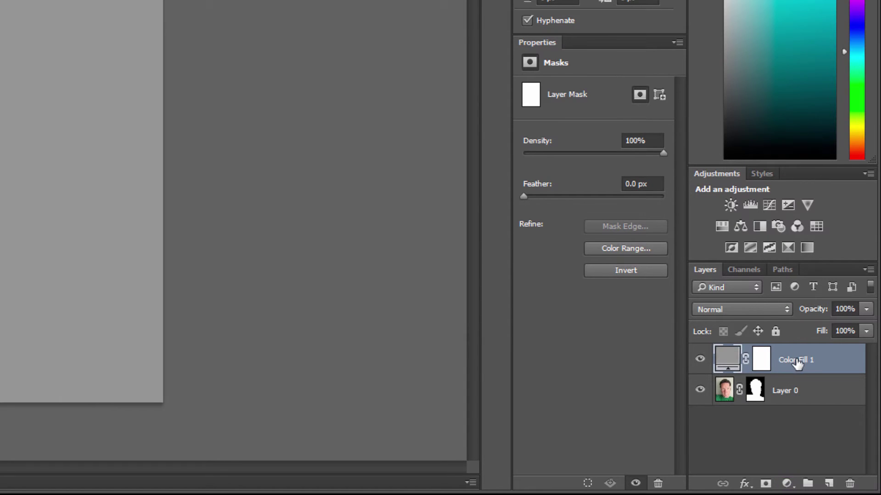
{"action": "left_click_drag", "start_coordinate": [797, 362], "coordinate": [794, 405]}
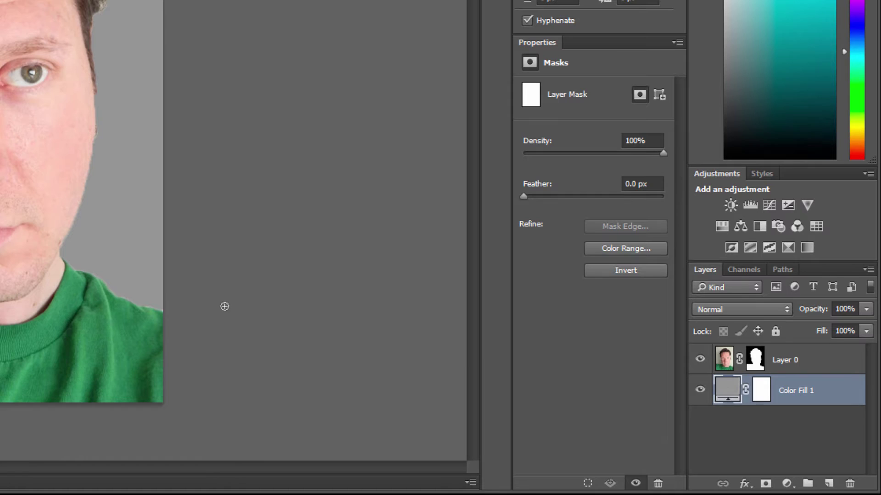
Refine Layer 0's mask edge with 83.1 px Smart Radius and Decontaminate Colors, output as a new masked layer.
{"action": "left_click", "coordinate": [756, 360]}
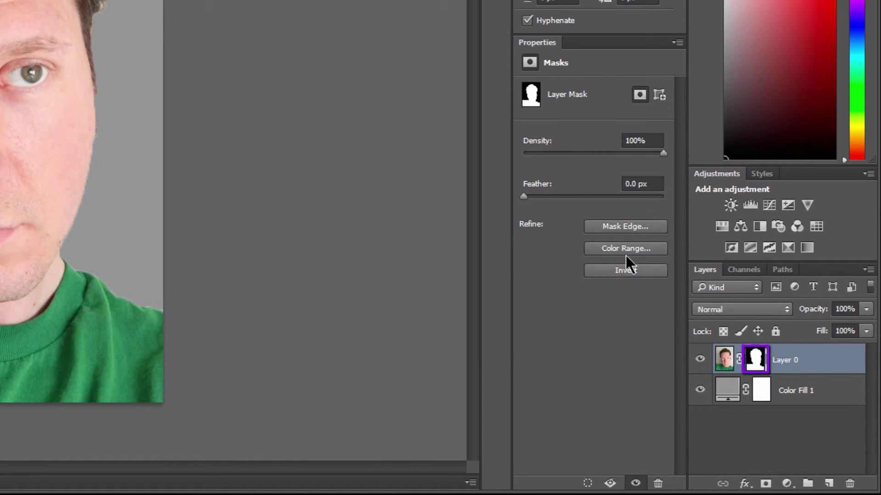
{"action": "left_click", "coordinate": [621, 226]}
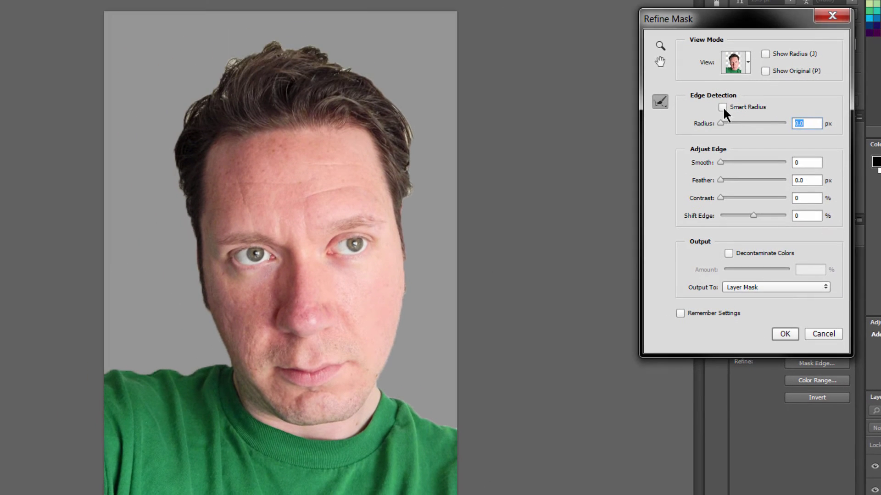
{"action": "left_click", "coordinate": [722, 106]}
{"action": "left_click_drag", "start_coordinate": [725, 123], "coordinate": [756, 127]}
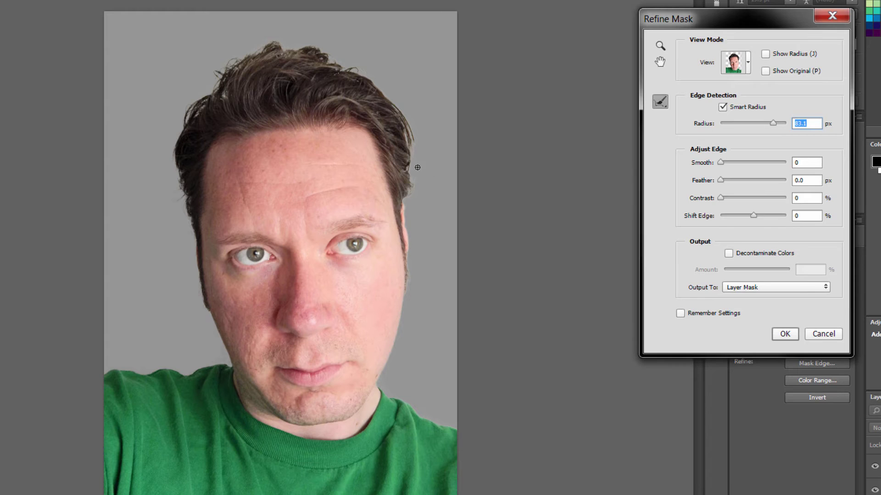
{"action": "left_click", "coordinate": [410, 198]}
{"action": "left_click", "coordinate": [728, 253]}
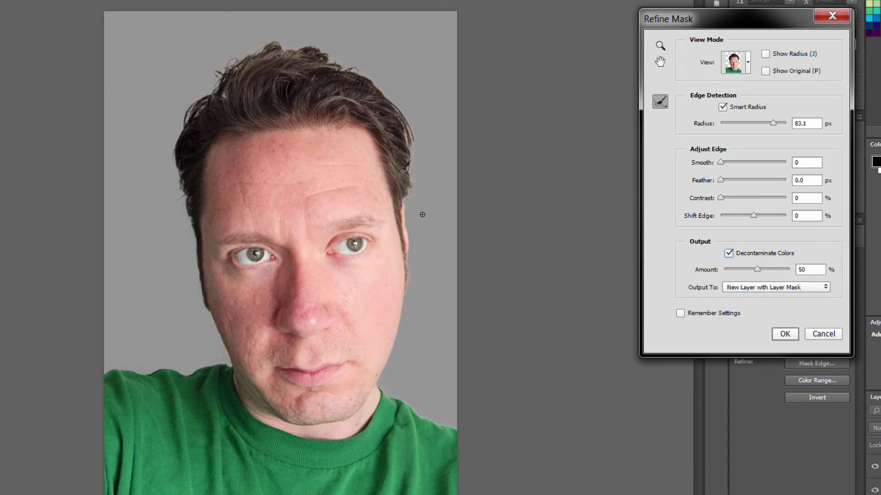
{"action": "left_click_drag", "start_coordinate": [760, 270], "coordinate": [779, 270]}
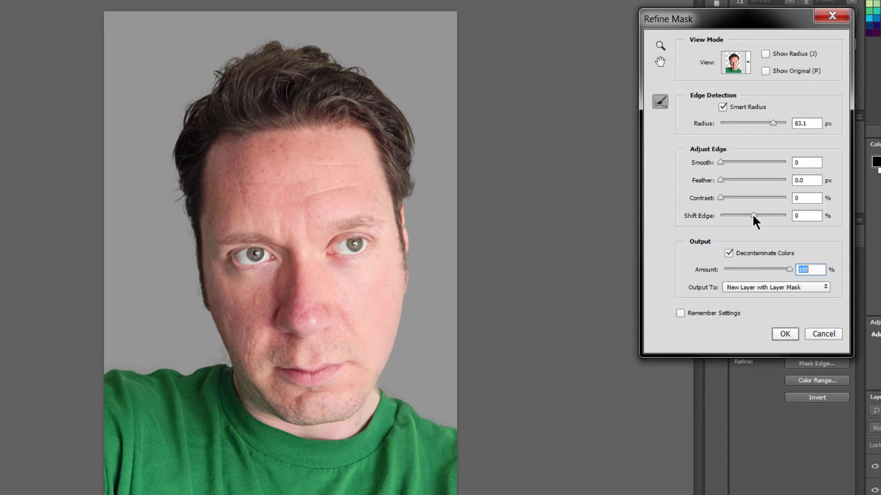
{"action": "left_click_drag", "start_coordinate": [752, 213], "coordinate": [753, 216]}
{"action": "left_click", "coordinate": [786, 334]}
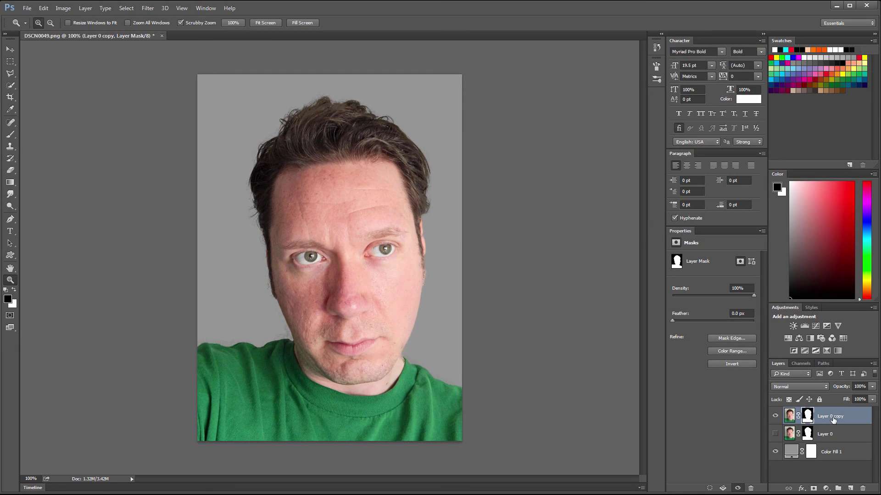
Change the Color Fill 1 colour from grey to a deep crimson red.
{"action": "double_click", "coordinate": [790, 454]}
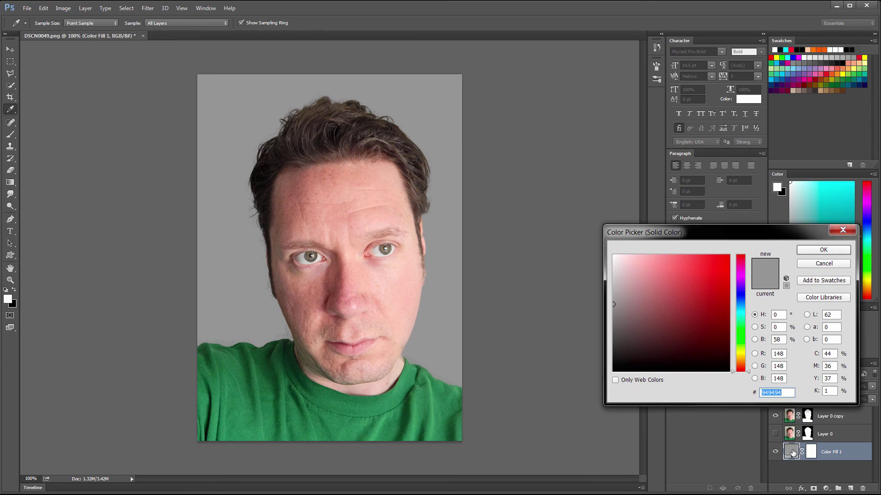
{"action": "left_click", "coordinate": [678, 309]}
{"action": "left_click", "coordinate": [693, 324]}
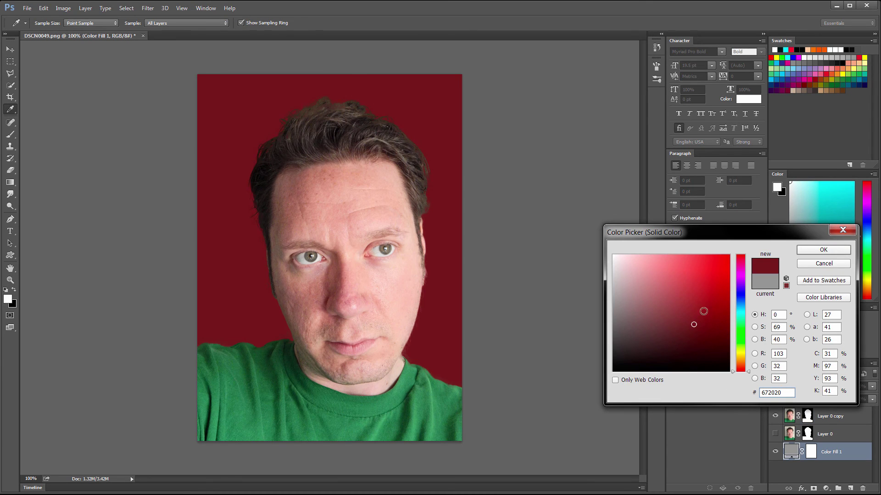
{"action": "left_click", "coordinate": [701, 280]}
{"action": "left_click", "coordinate": [700, 273]}
{"action": "left_click", "coordinate": [677, 288]}
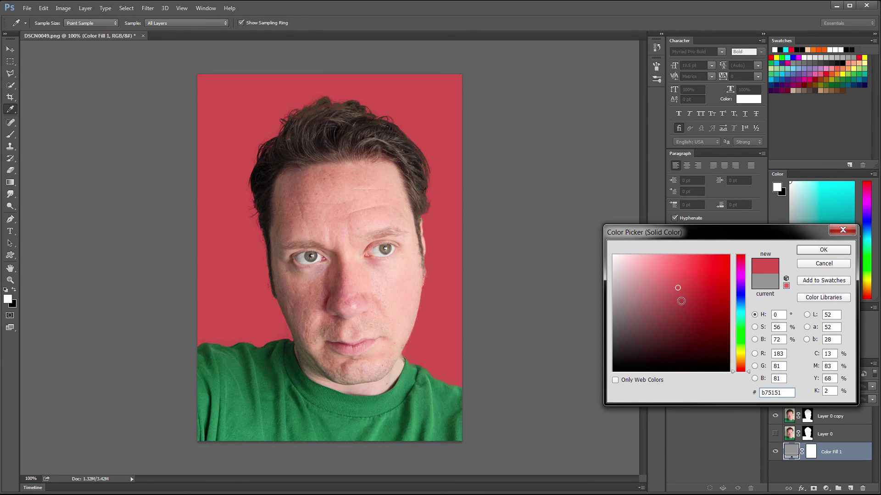
{"action": "left_click", "coordinate": [691, 298]}
{"action": "left_click", "coordinate": [823, 250]}
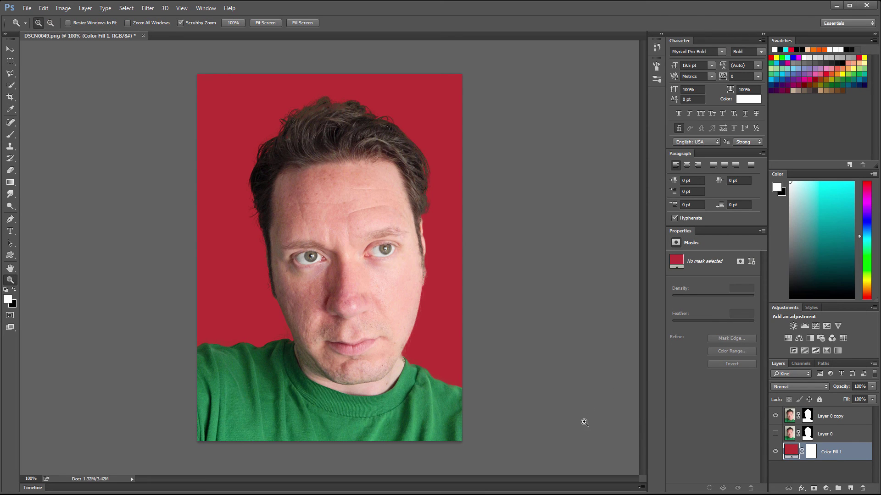